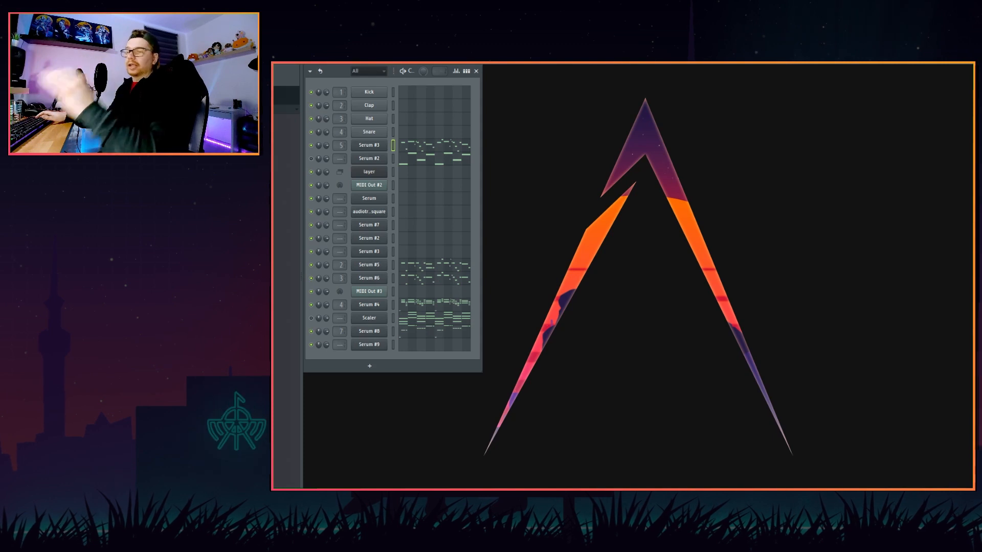
- Play the full pattern to hear all active channels together, and stop playback
{"action": "key", "text": "space"}
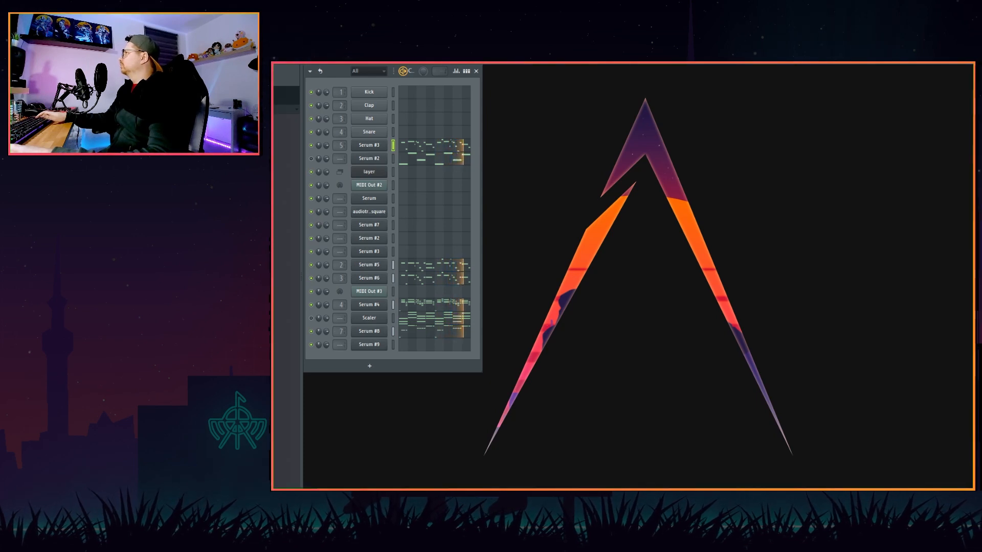
{"action": "key", "text": "space"}
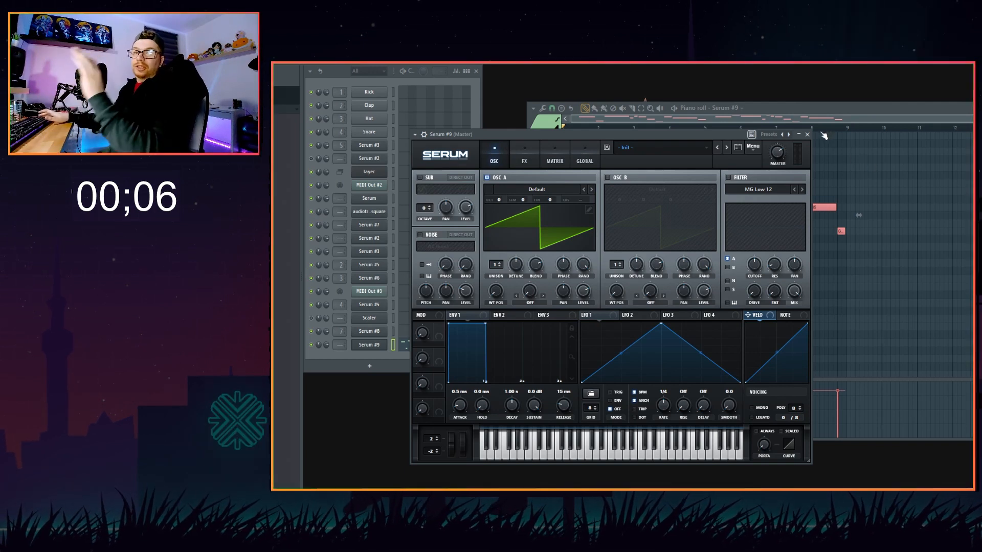
- Load the Misc preset SAW Scream my name [AF] into the Serum #9 instrument
{"action": "left_click", "coordinate": [872, 160]}
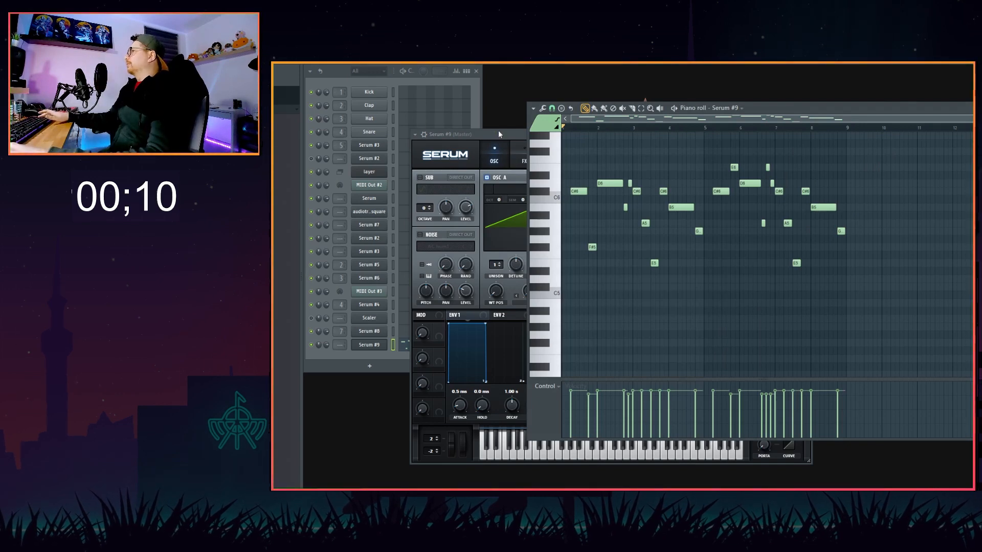
{"action": "left_click_drag", "start_coordinate": [497, 133], "coordinate": [502, 112]}
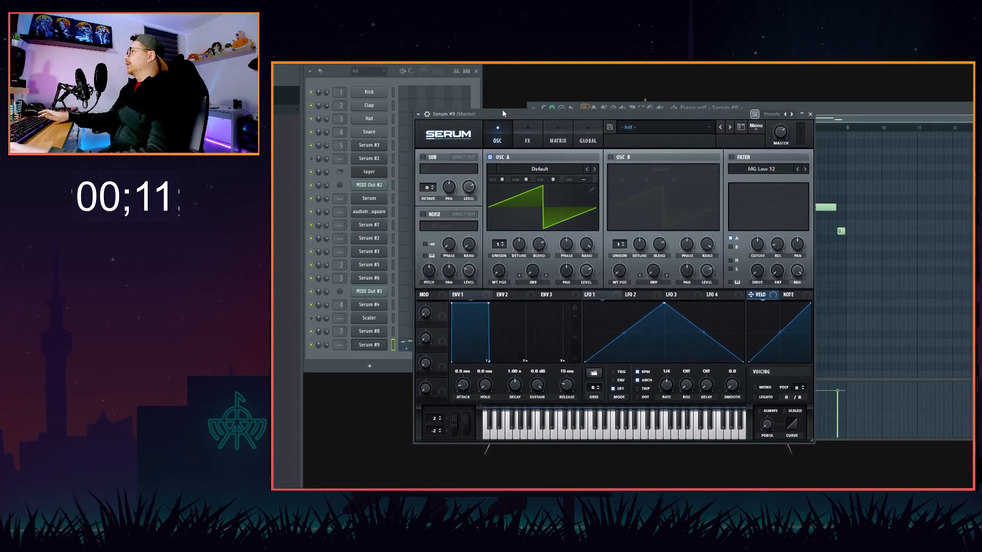
{"action": "left_click", "coordinate": [644, 126]}
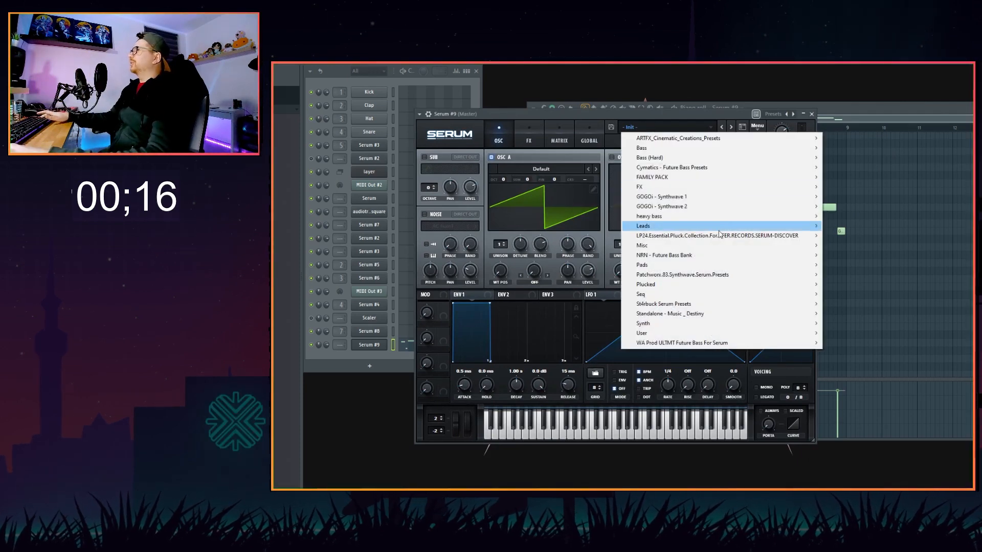
{"action": "mouse_move", "coordinate": [723, 249]}
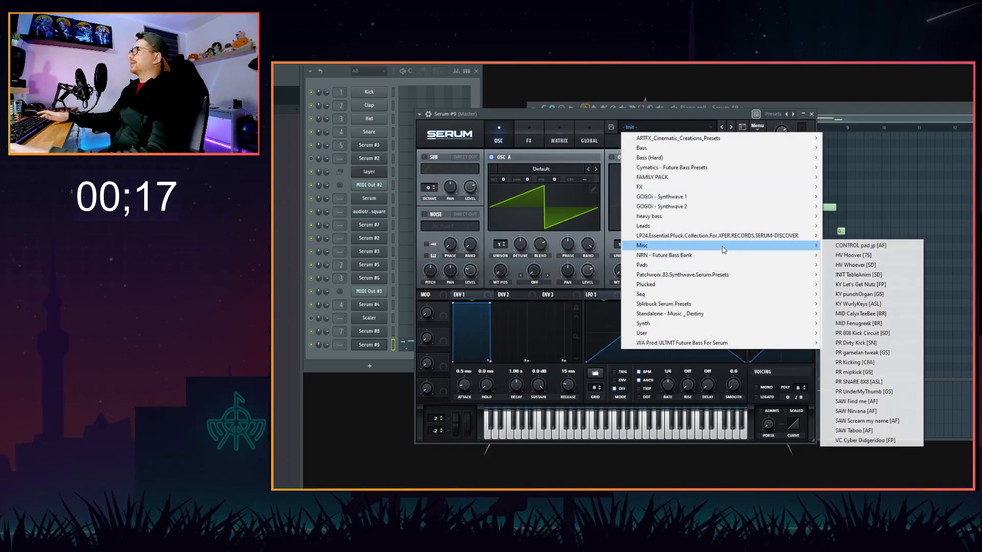
{"action": "left_click", "coordinate": [888, 423]}
- Audition the Serum #9 melody with the loaded preset, and stop playback
{"action": "left_click", "coordinate": [401, 364]}
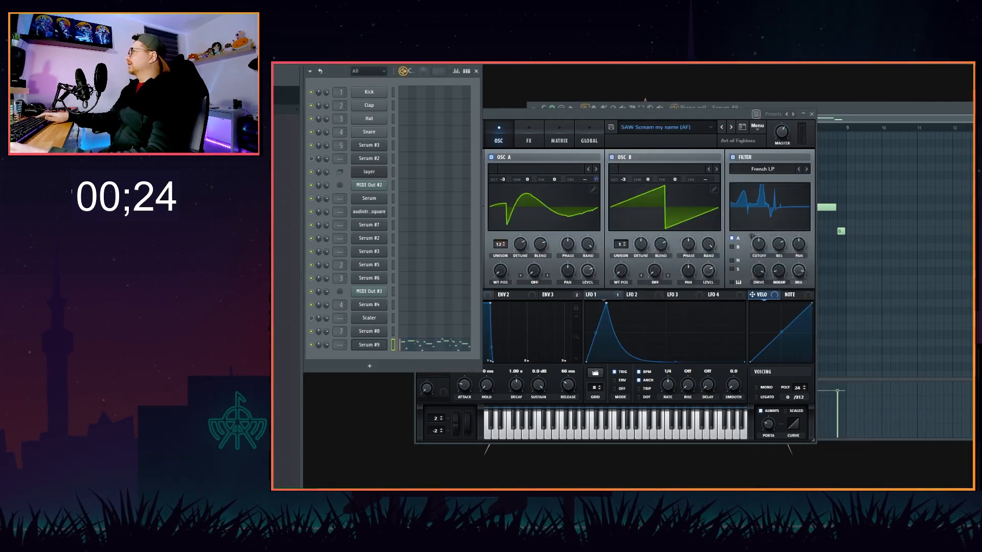
{"action": "key", "text": "space"}
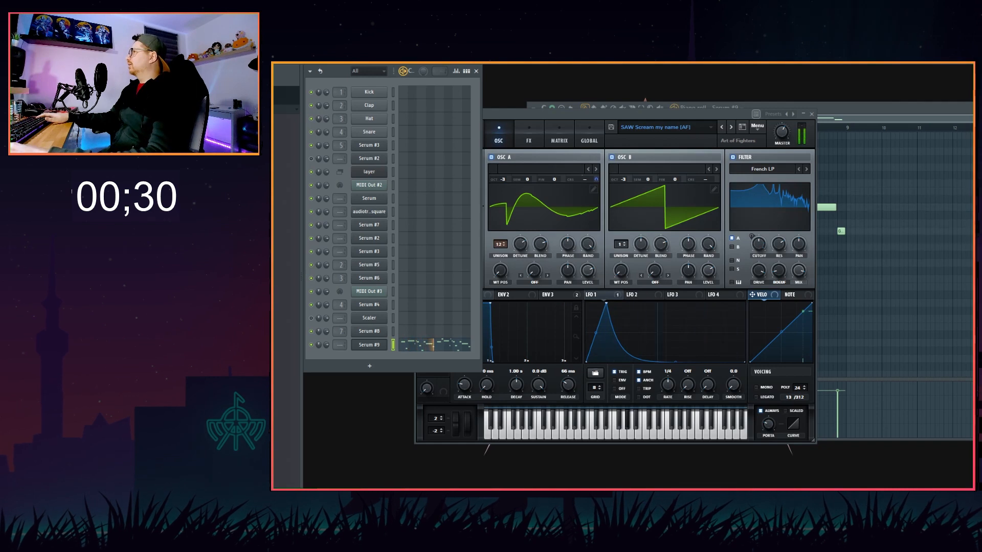
{"action": "key", "text": "space"}
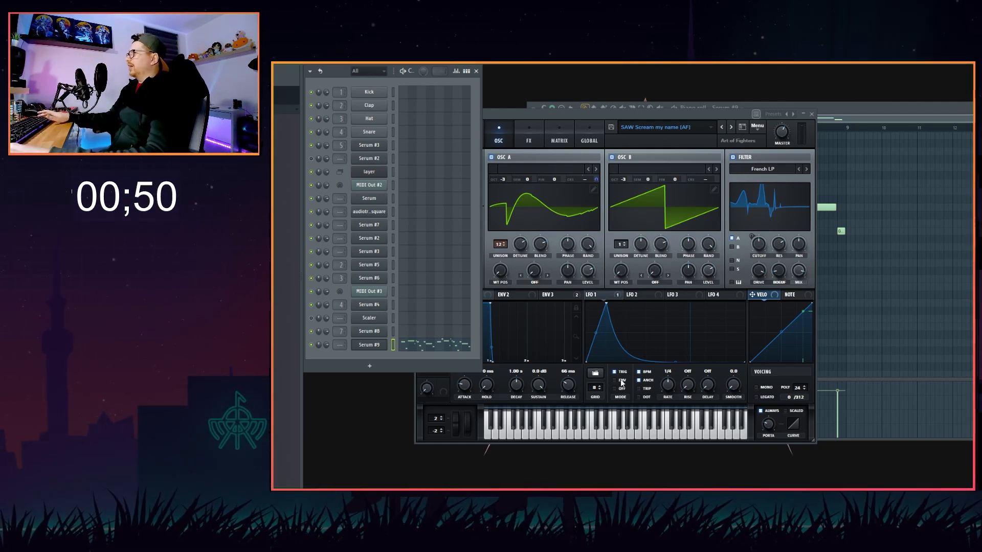
- Set LFO 1 to ENV mode at a 1/8 rate and the octave of oscillators A and B to -2
{"action": "mouse_move", "coordinate": [619, 384]}
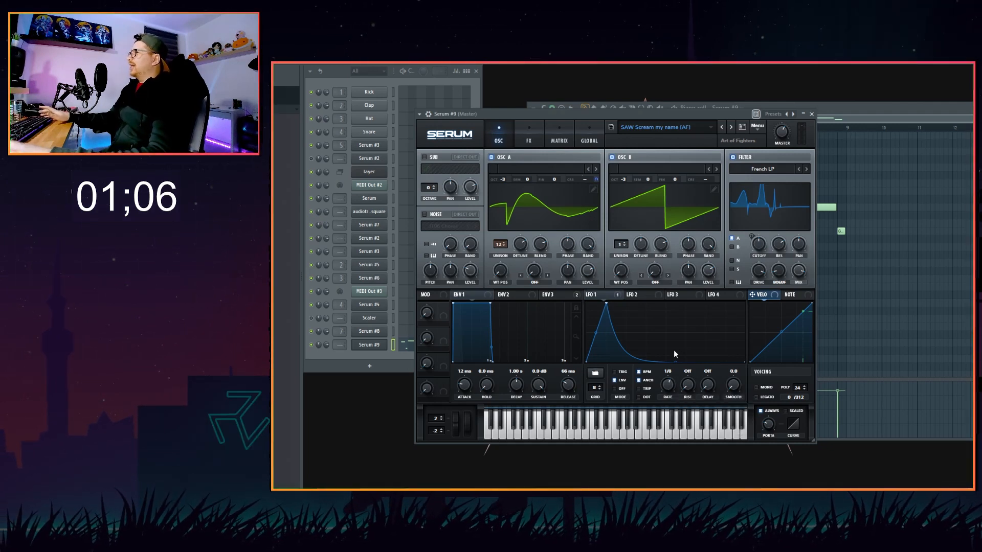
{"action": "left_click_drag", "start_coordinate": [503, 180], "coordinate": [505, 177]}
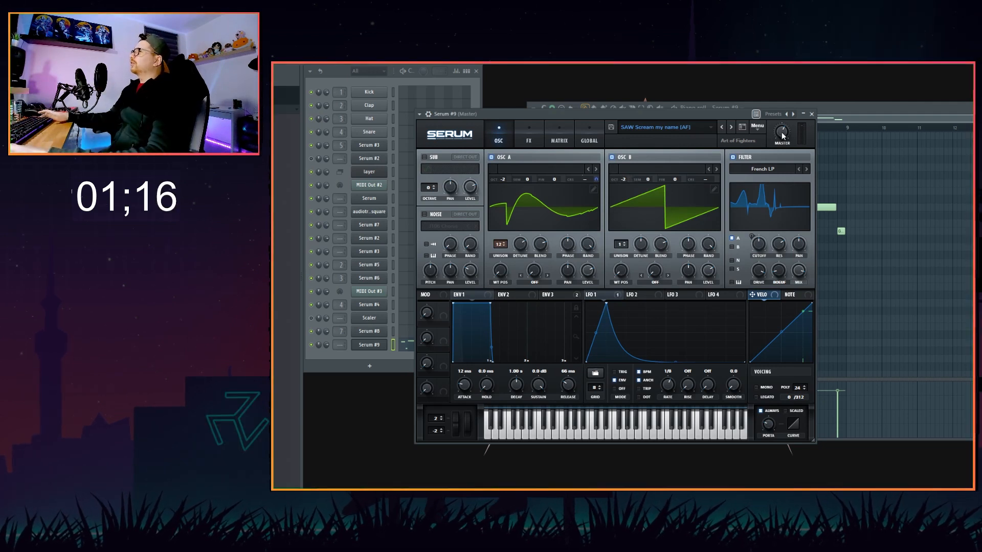
{"action": "mouse_move", "coordinate": [780, 137]}
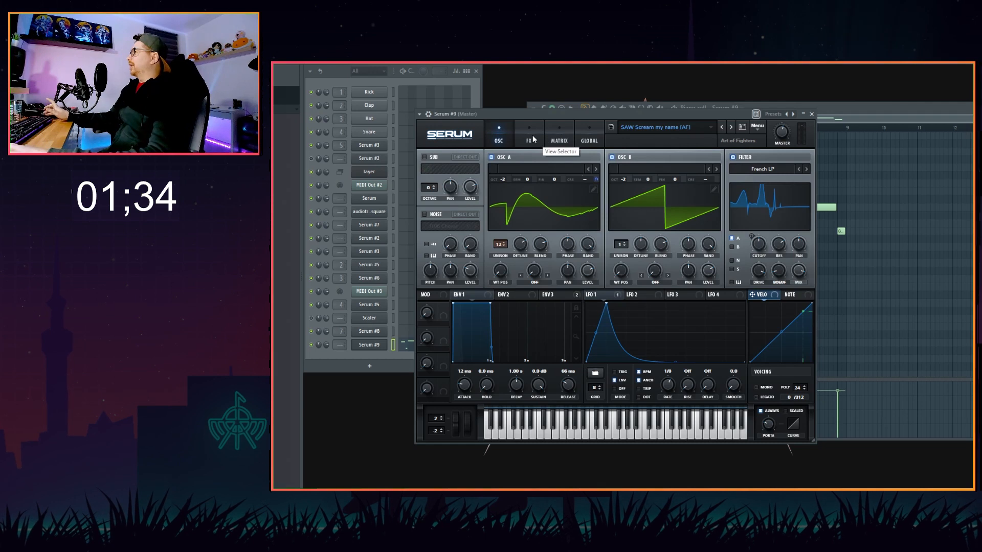
- Slightly reduce the amount of the Env 3 to Mast.Tun modulation in the matrix
{"action": "left_click", "coordinate": [559, 139]}
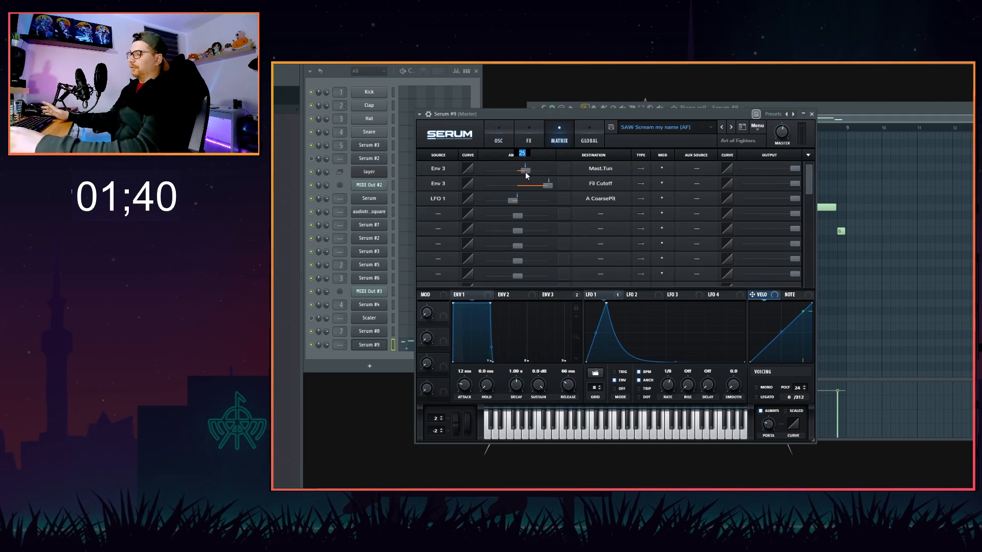
{"action": "type", "text": "1"}
{"action": "key", "text": "Return"}
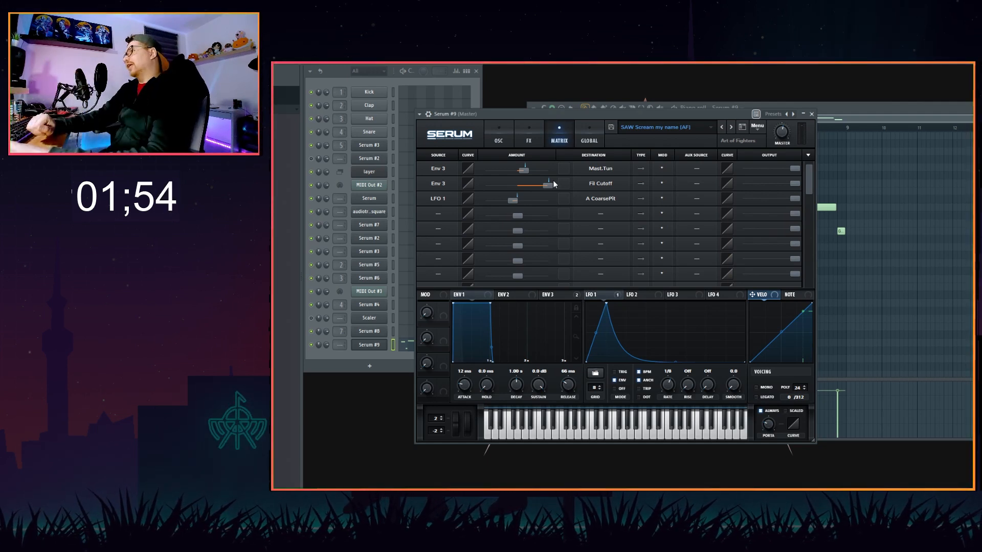
- Disable the chorus and delay effects of the preset
{"action": "left_click", "coordinate": [524, 135]}
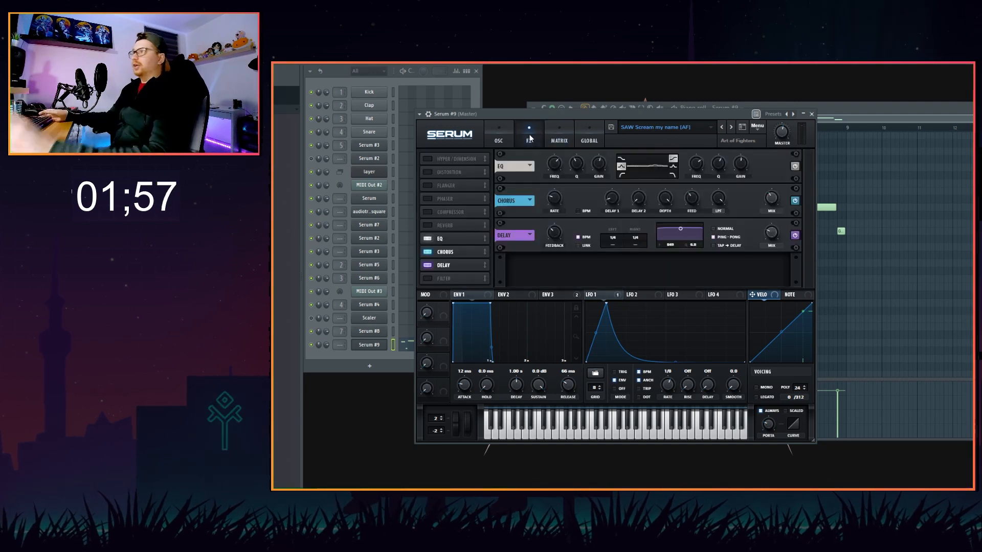
{"action": "left_click", "coordinate": [428, 252]}
{"action": "left_click", "coordinate": [430, 266]}
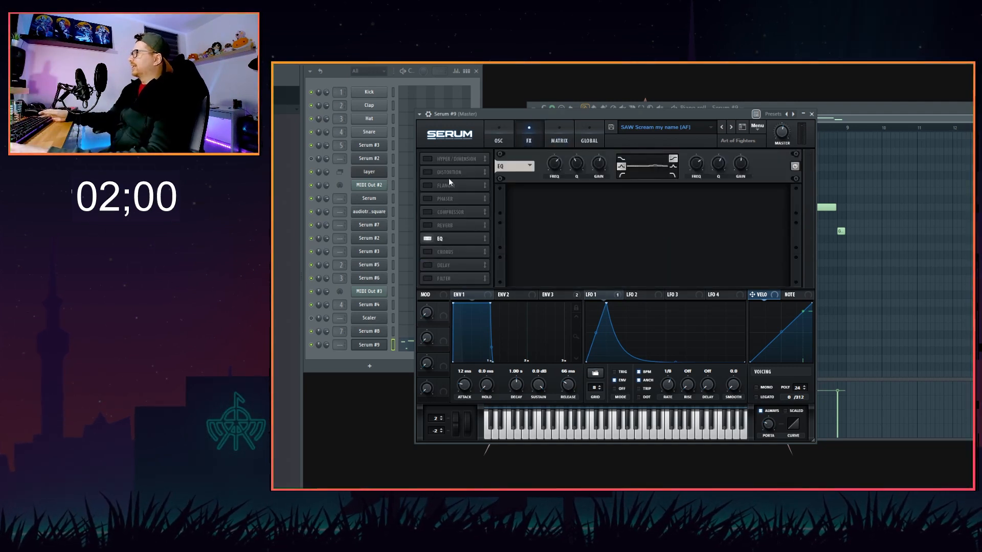
- Enable the Hyper/Dimension effect with a rate of about 61% and unison 7, and adjust the Hyper mix and master volume
{"action": "left_click", "coordinate": [433, 161]}
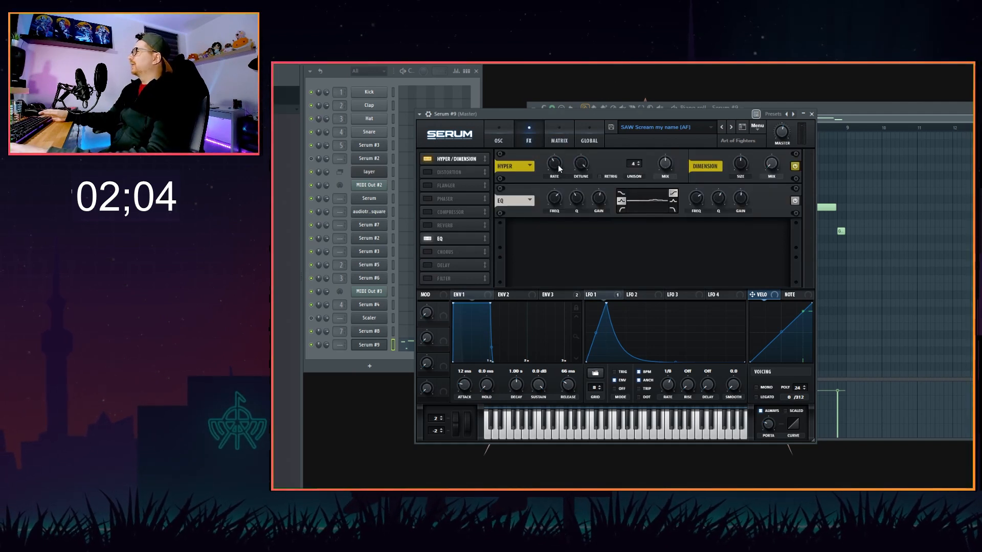
{"action": "mouse_move", "coordinate": [560, 164]}
{"action": "scroll", "coordinate": [564, 158], "scroll_direction": "up", "scroll_amount": 6}
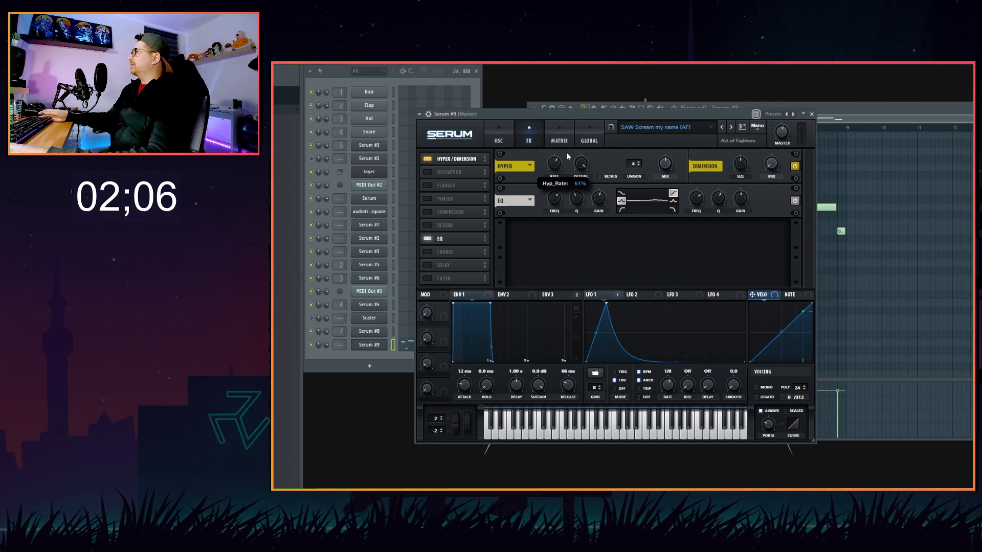
{"action": "left_click_drag", "start_coordinate": [634, 163], "coordinate": [644, 111]}
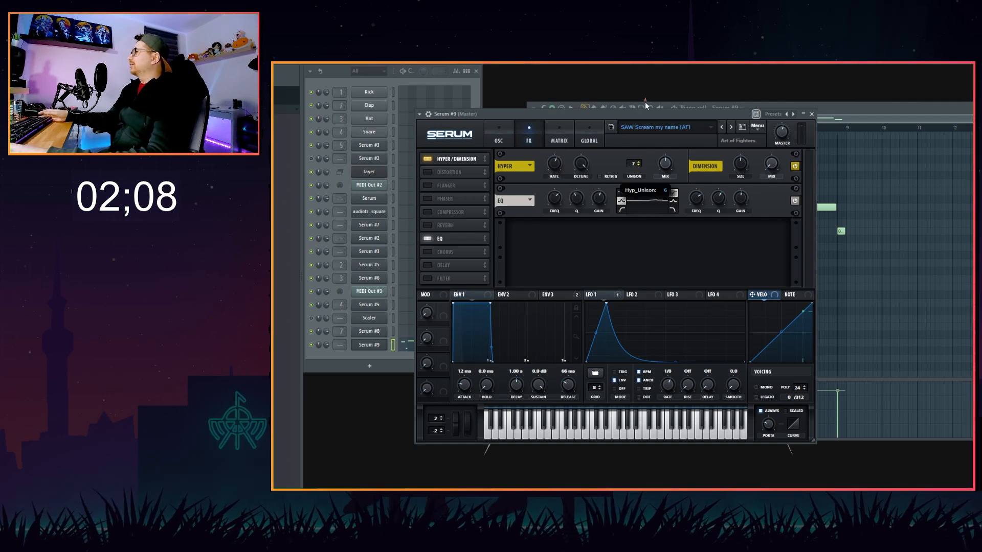
{"action": "mouse_move", "coordinate": [668, 167]}
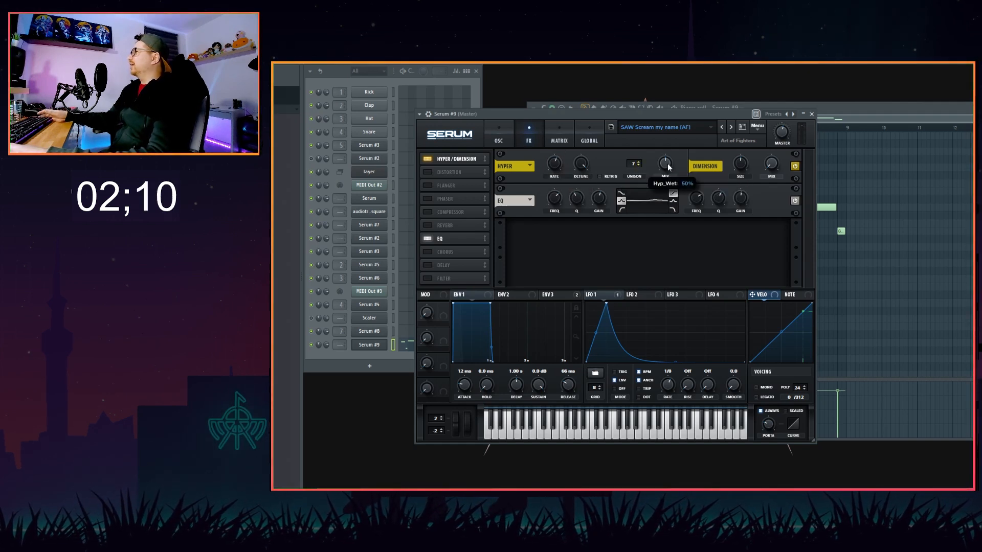
{"action": "scroll", "coordinate": [672, 161], "scroll_direction": "up", "scroll_amount": 3}
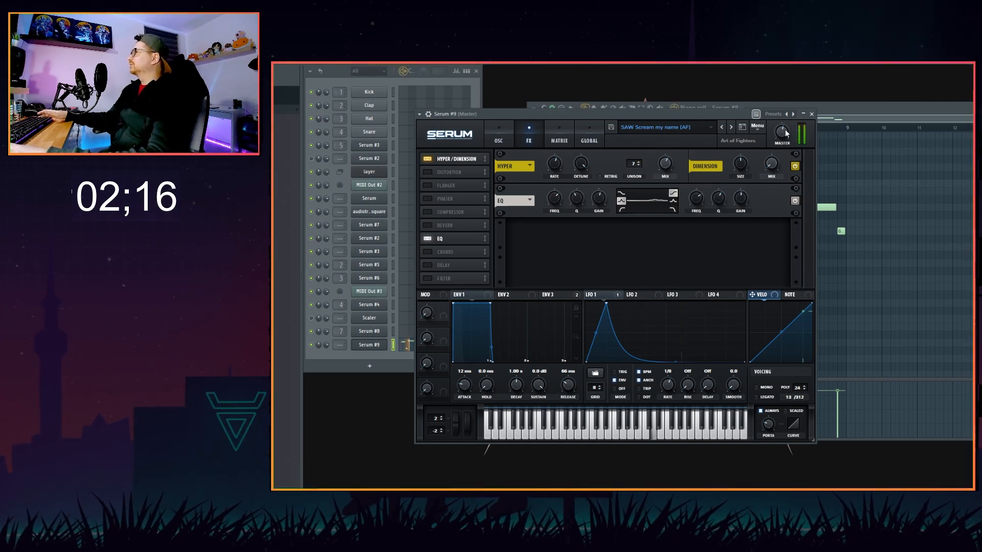
{"action": "scroll", "coordinate": [784, 143], "scroll_direction": "up", "scroll_amount": 3}
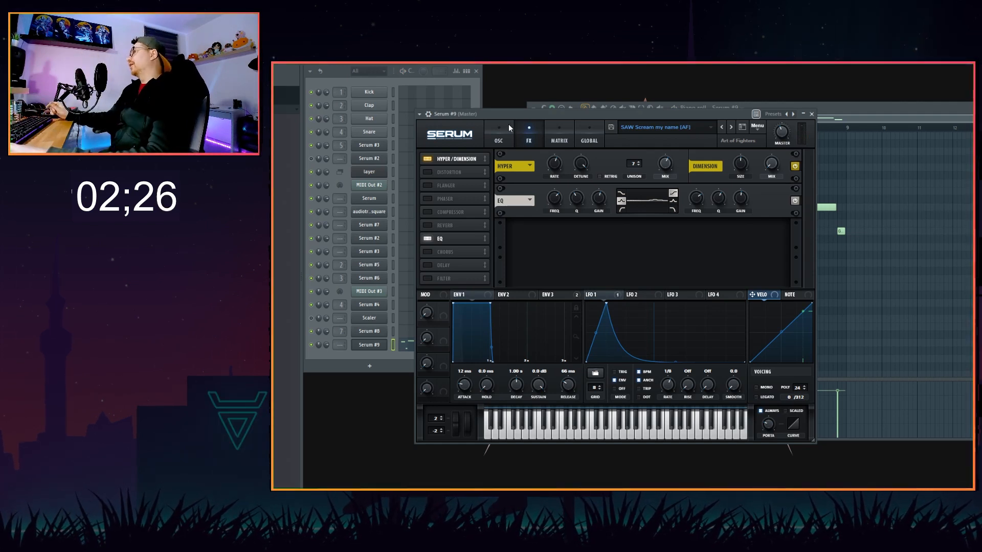
- Lower the mix of the French LP filter
{"action": "left_click", "coordinate": [499, 141]}
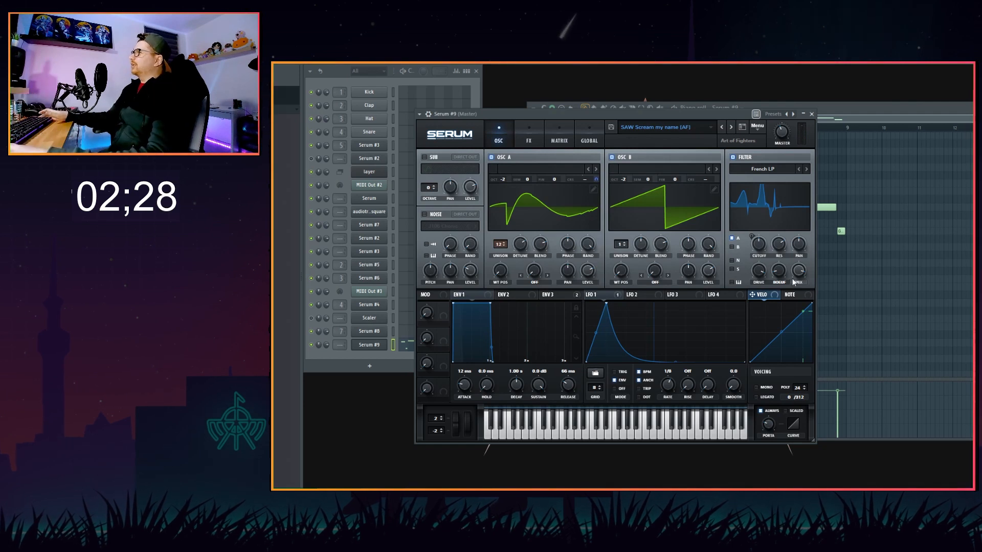
{"action": "left_click_drag", "start_coordinate": [798, 274], "coordinate": [797, 321]}
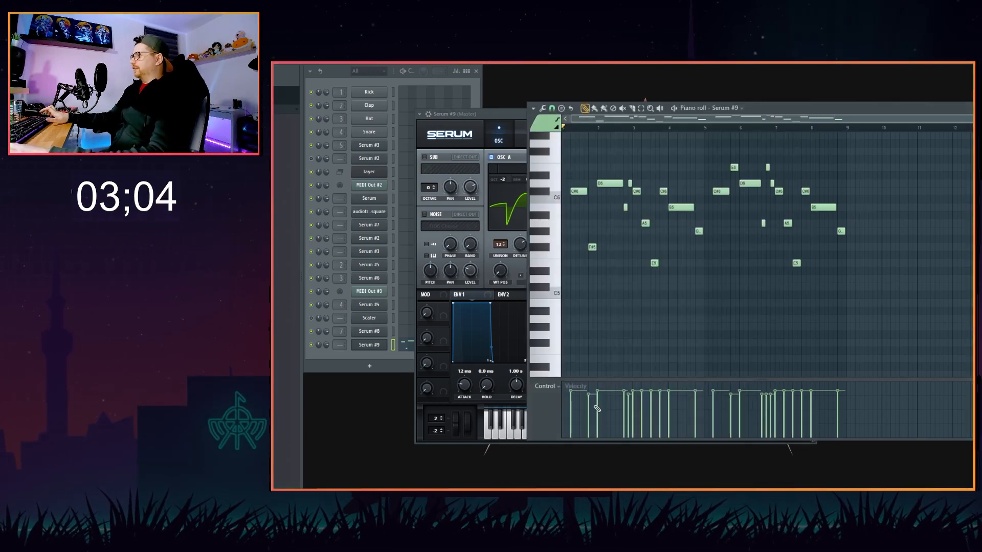
- Reshape the velocity curve into a steep step near maximum velocity, comparing it with the note velocities in the piano roll
{"action": "left_click", "coordinate": [524, 123]}
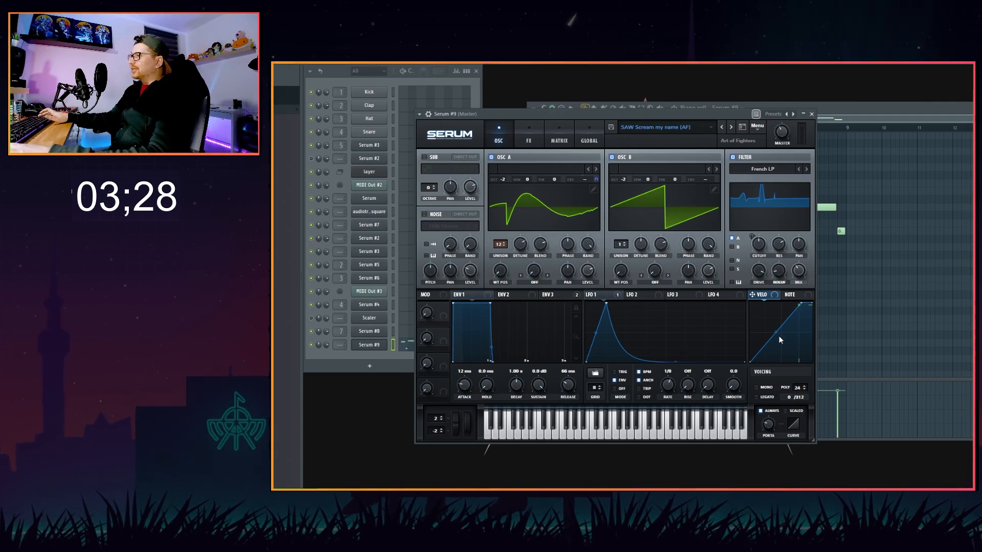
{"action": "left_click_drag", "start_coordinate": [776, 332], "coordinate": [784, 364]}
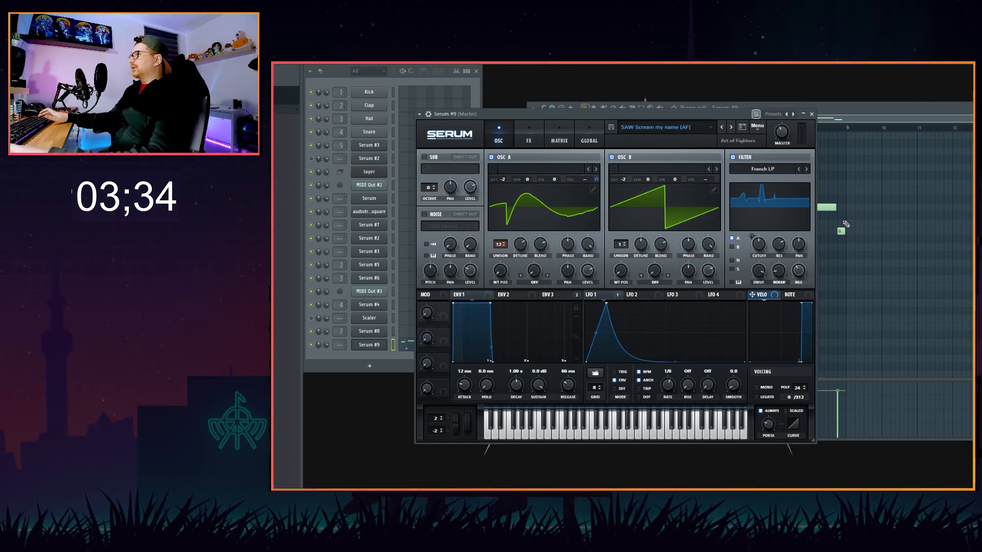
{"action": "left_click", "coordinate": [839, 104]}
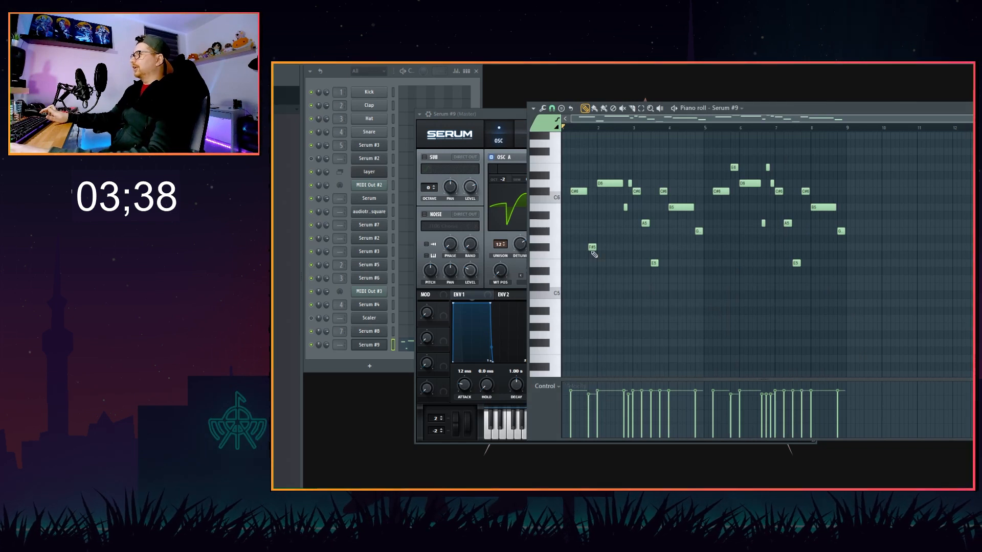
{"action": "left_click", "coordinate": [515, 115]}
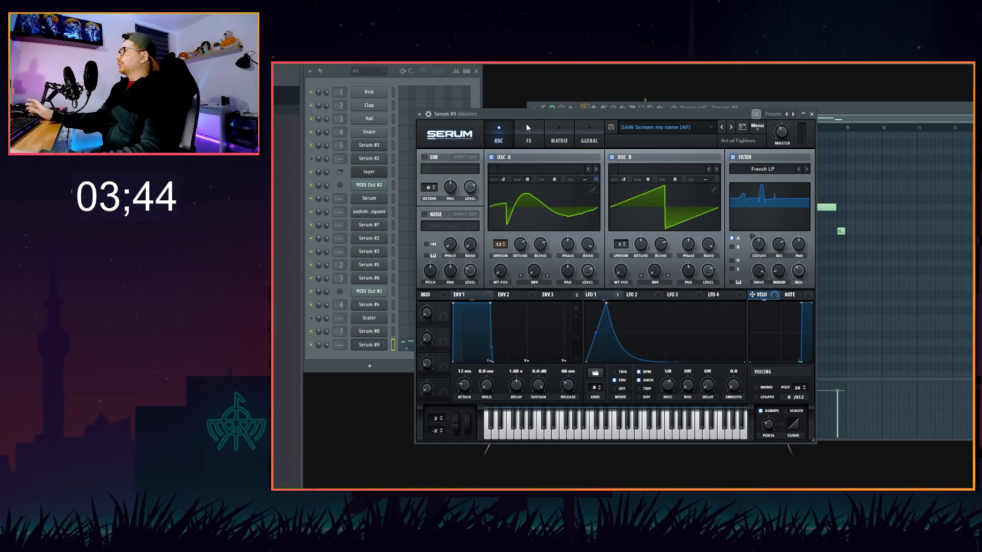
- Assign Velo as the auxiliary source of the LFO 1 to A CoarsePit modulation and try its output down to 0
{"action": "left_click", "coordinate": [557, 134]}
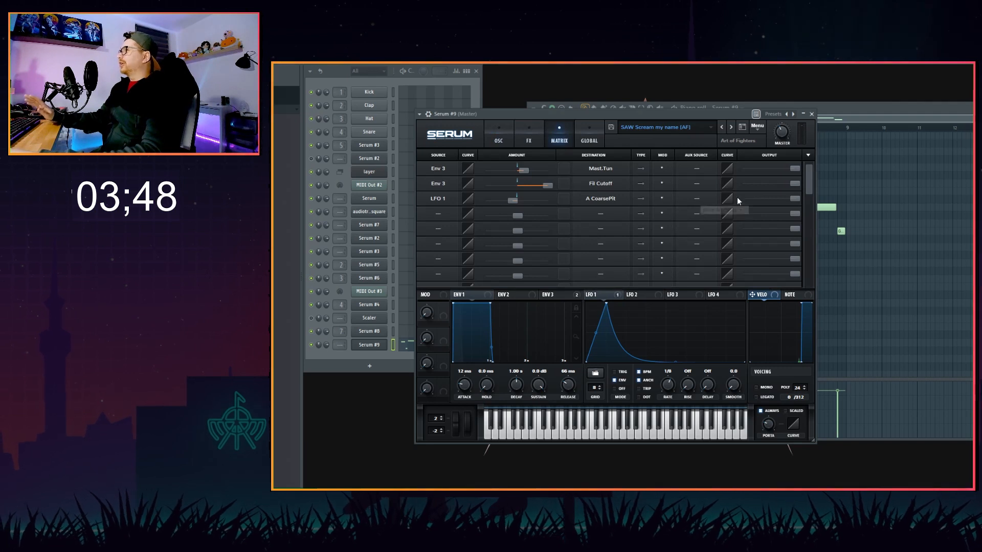
{"action": "mouse_move", "coordinate": [795, 199]}
{"action": "left_mouse_down"}
{"action": "mouse_move", "coordinate": [710, 205]}
{"action": "mouse_move", "coordinate": [810, 200]}
{"action": "left_mouse_up"}
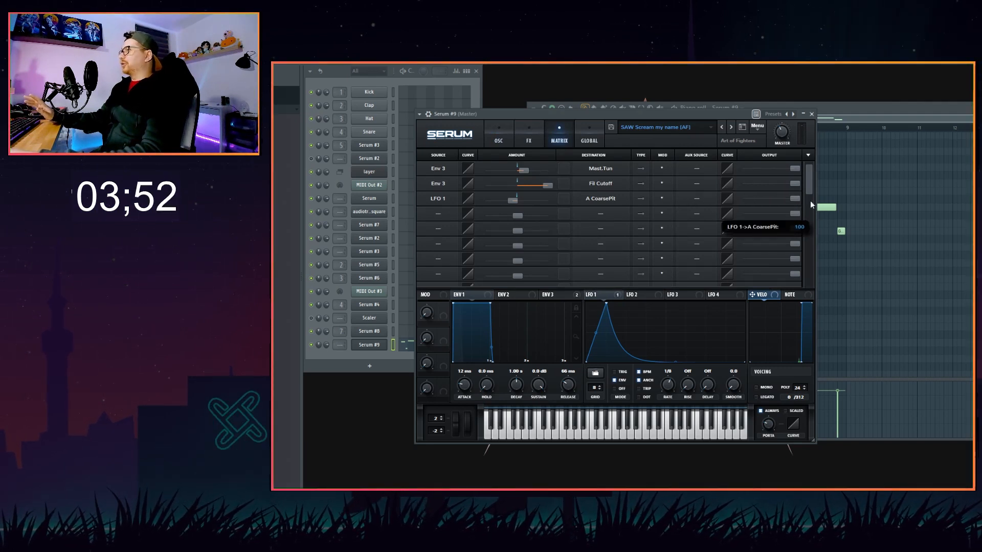
{"action": "left_click", "coordinate": [685, 200]}
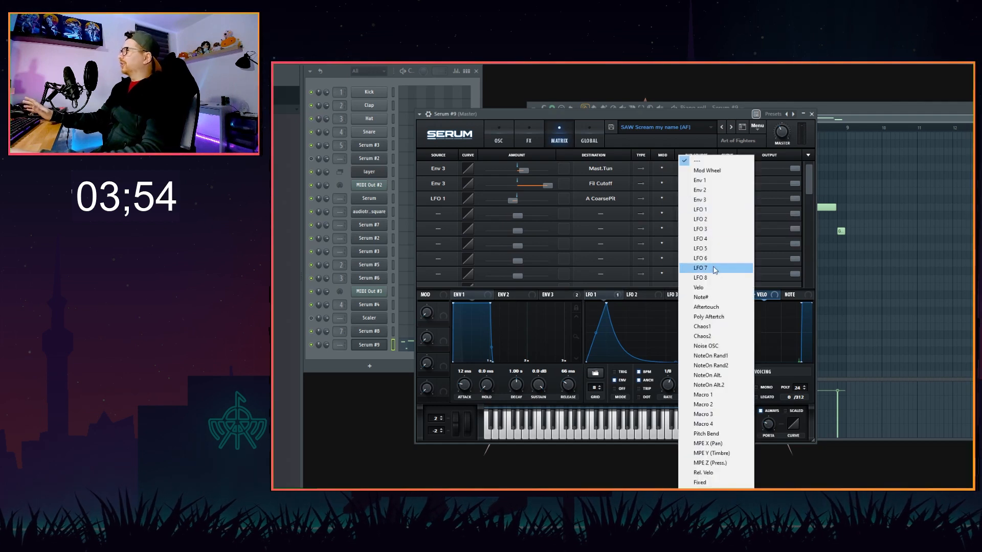
{"action": "left_click", "coordinate": [717, 288]}
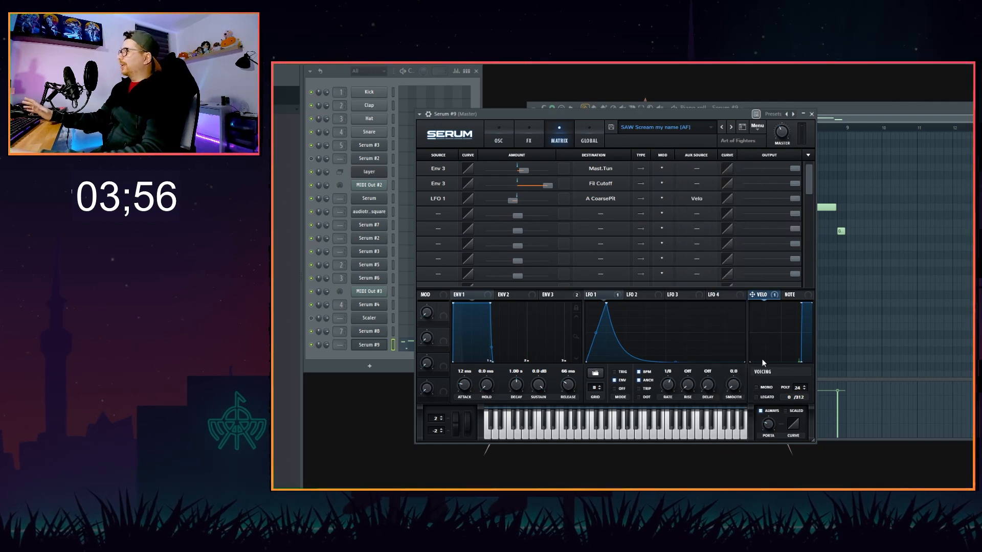
{"action": "left_click_drag", "start_coordinate": [795, 198], "coordinate": [698, 202]}
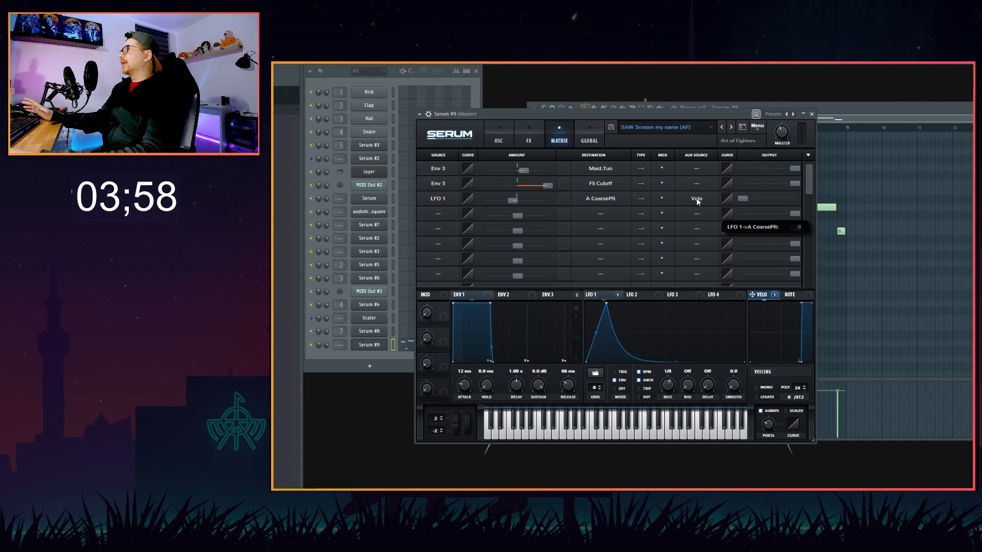
{"action": "left_click_drag", "start_coordinate": [744, 199], "coordinate": [701, 199]}
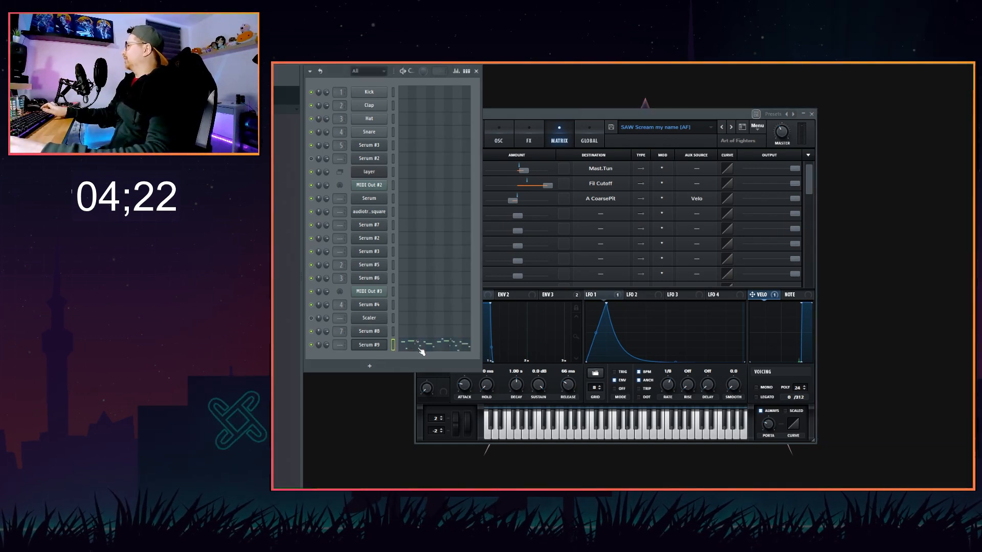
- Copy the Serum #9 melody notes from their pattern and paste them into the Serum #9 piano roll of the full arrangement pattern
{"action": "left_click", "coordinate": [419, 349]}
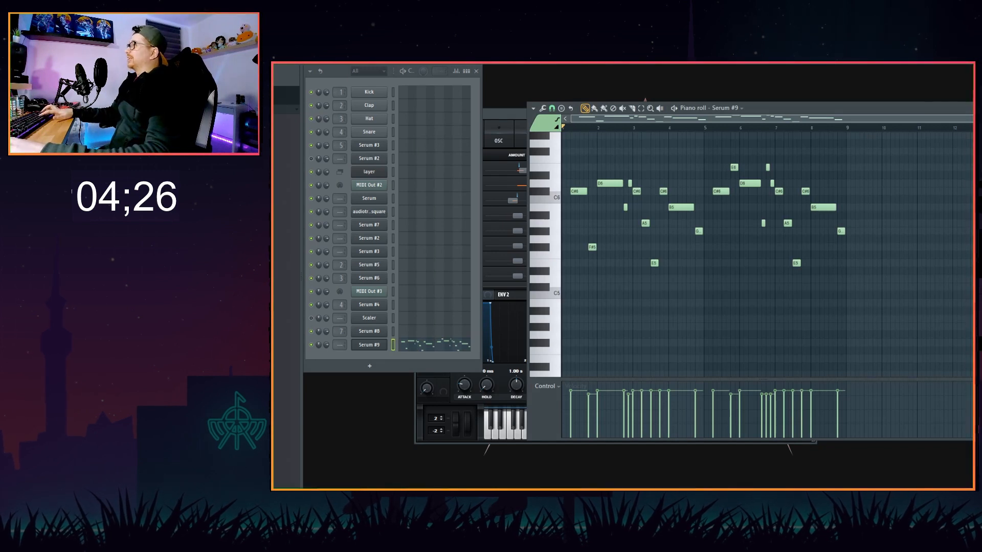
{"action": "key", "text": "KP_Subtract"}
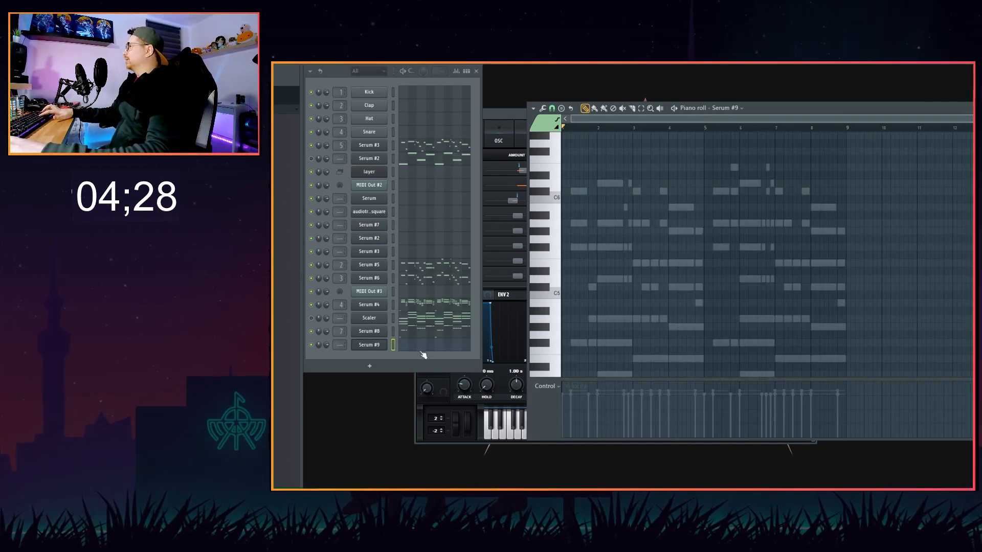
{"action": "key", "text": "F7"}
{"action": "key", "text": "F7"}
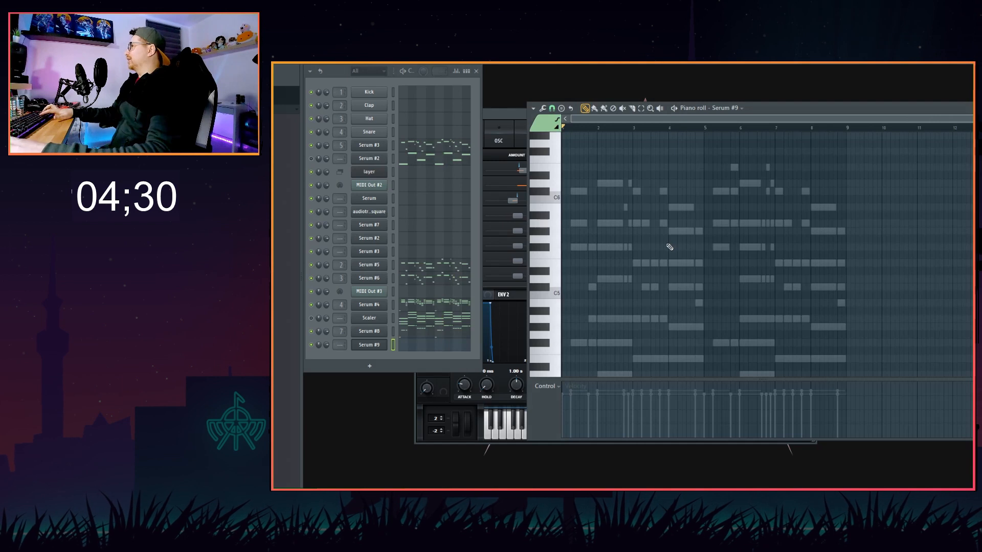
{"action": "key", "text": "ctrl+v"}
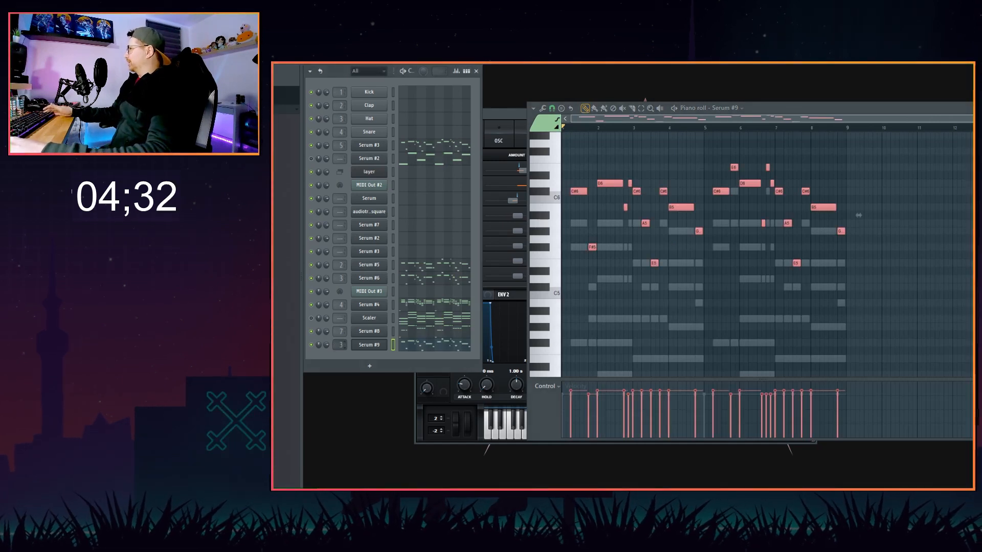
- Route Serum #9 to mixer insert 5 and adjust its master volume to about 33% while the full pattern plays
{"action": "scroll", "coordinate": [339, 345], "scroll_direction": "up", "scroll_amount": 5}
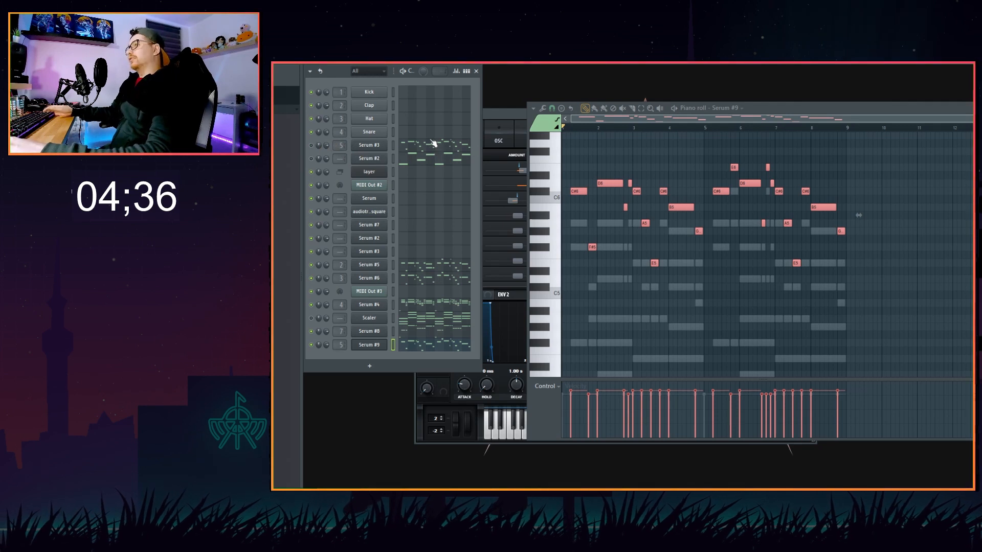
{"action": "key", "text": "space"}
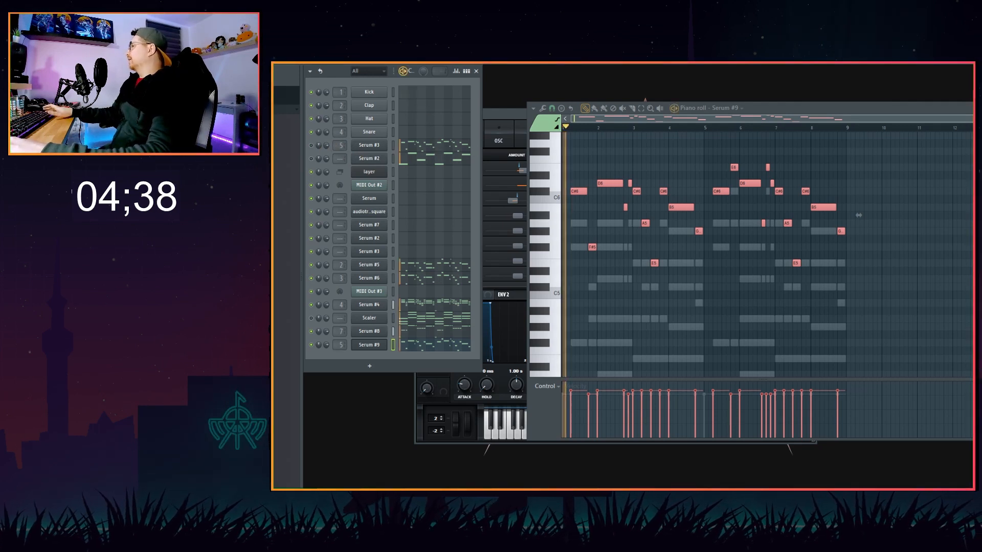
{"action": "left_click", "coordinate": [381, 346]}
{"action": "left_click", "coordinate": [381, 346]}
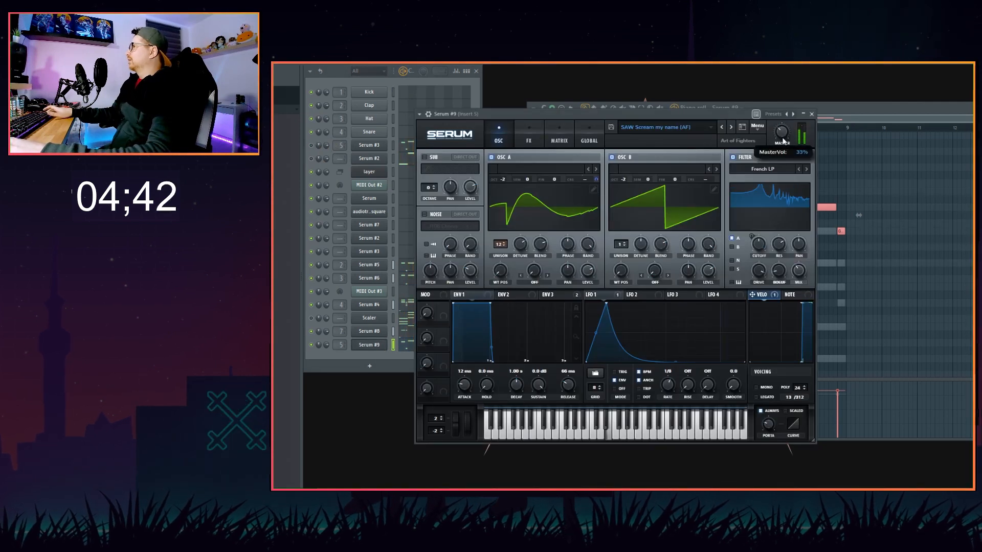
{"action": "left_click_drag", "start_coordinate": [783, 141], "coordinate": [784, 143]}
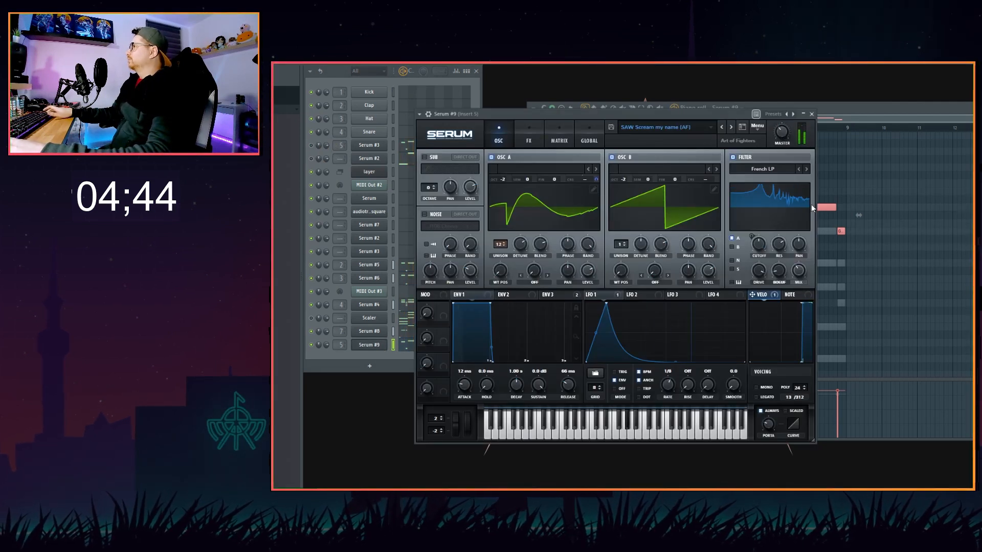